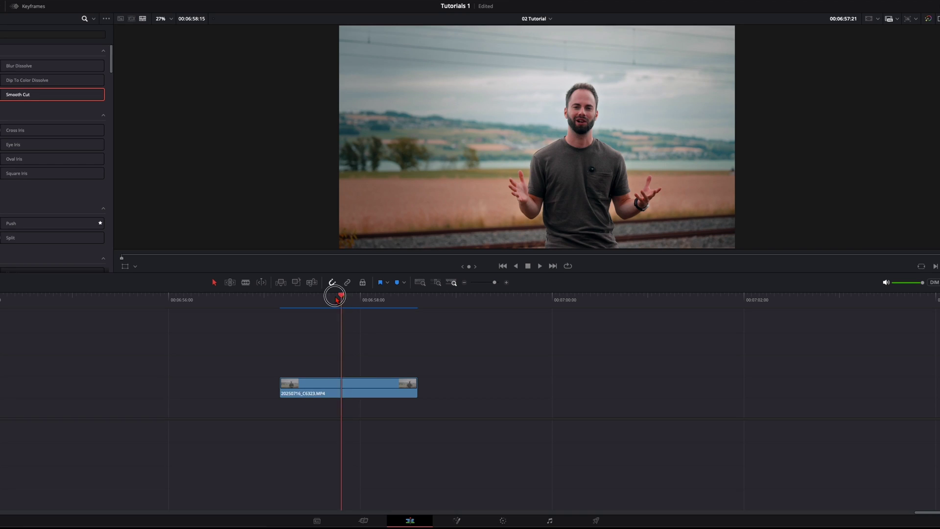
# Move the playhead back to the first frame of the interview clip
pyautogui.moveTo(336, 298); pyautogui.dragTo(286, 300)
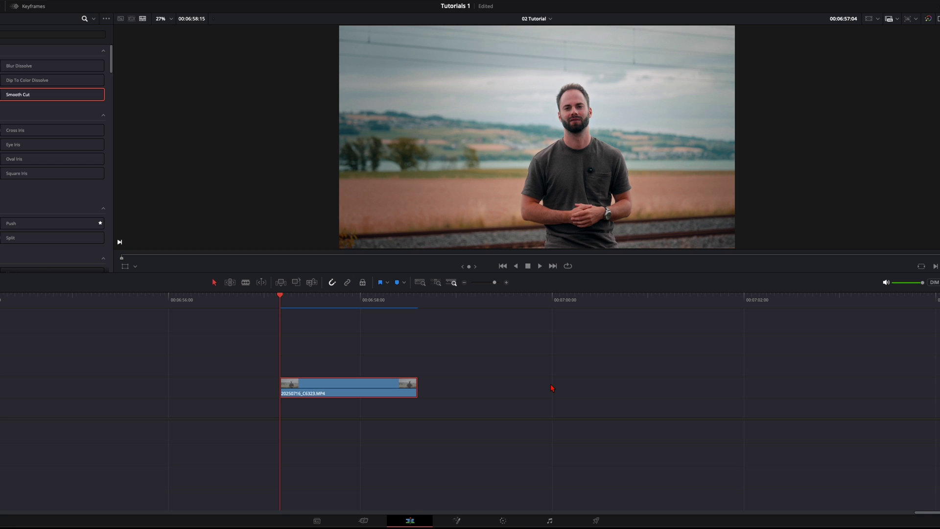
# On the Color page, grab the current frame as a still and open its Gallery options
pyautogui.click(505, 520)
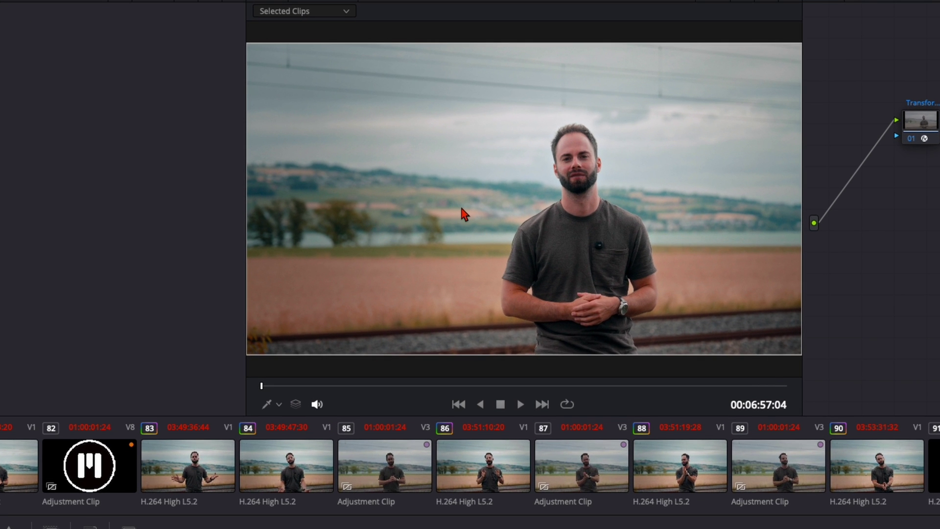
pyautogui.rightClick(461, 208)
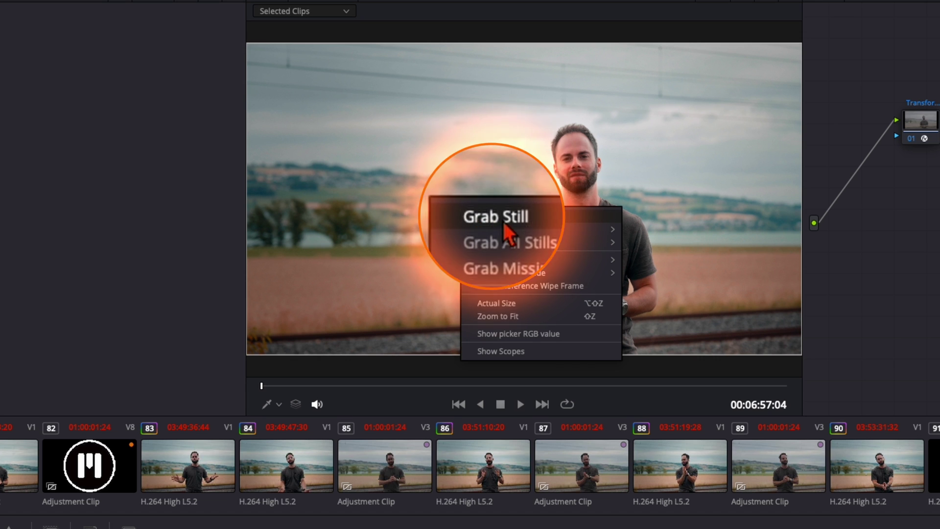
pyautogui.click(501, 220)
pyautogui.rightClick(167, 31)
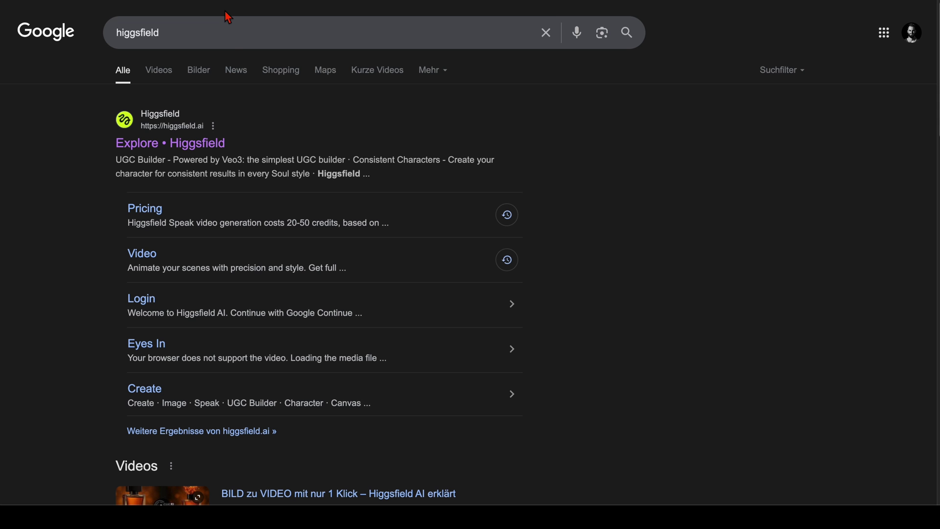
# Open the Explore • Higgsfield search result to reach the Visual Effects catalogue
pyautogui.click(216, 154)
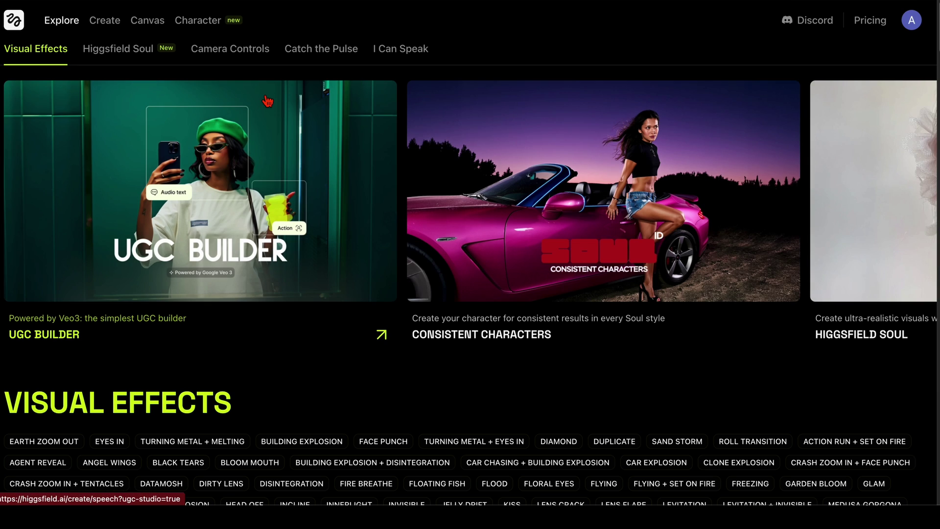
pyautogui.scroll(-4, 268, 101)
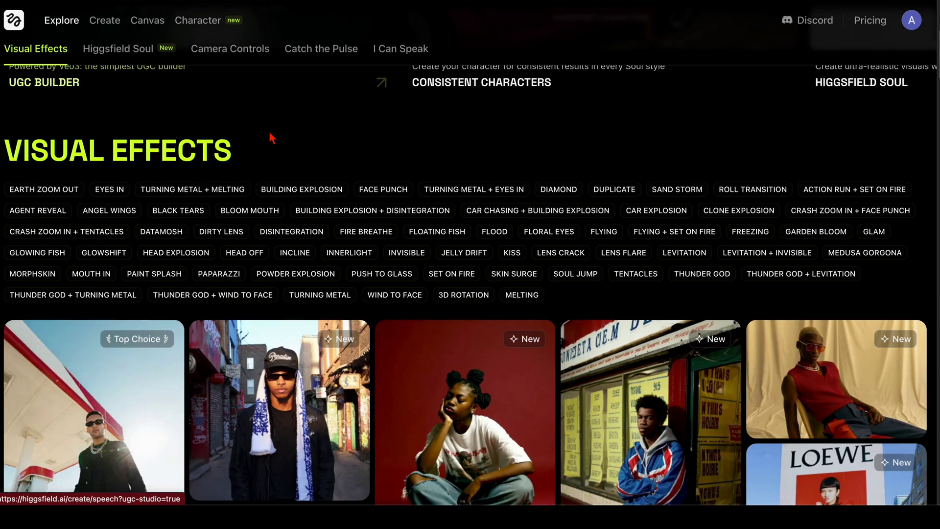
pyautogui.scroll(-2, 269, 129)
pyautogui.scroll(-1, 266, 184)
pyautogui.scroll(-2, 266, 254)
pyautogui.scroll(-1, 266, 254)
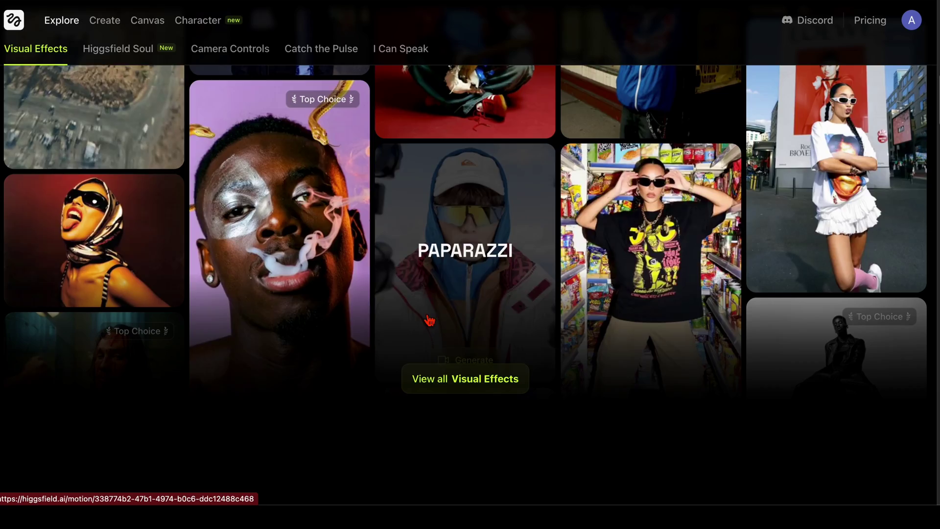
pyautogui.scroll(-3, 476, 288)
pyautogui.scroll(3, 476, 288)
pyautogui.scroll(4, 327, 324)
pyautogui.scroll(-1, 327, 324)
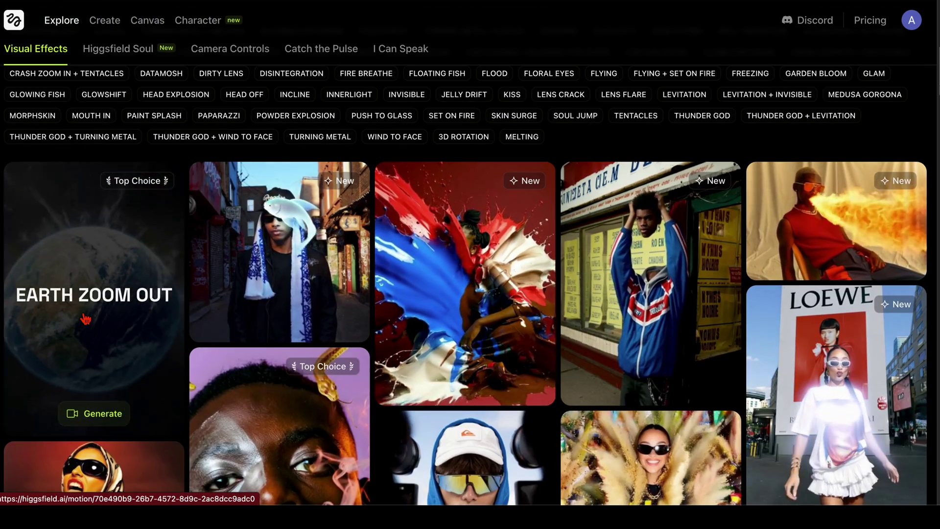
# Start an Earth Zoom Out video with the exported interview still as its start frame
pyautogui.click(81, 317)
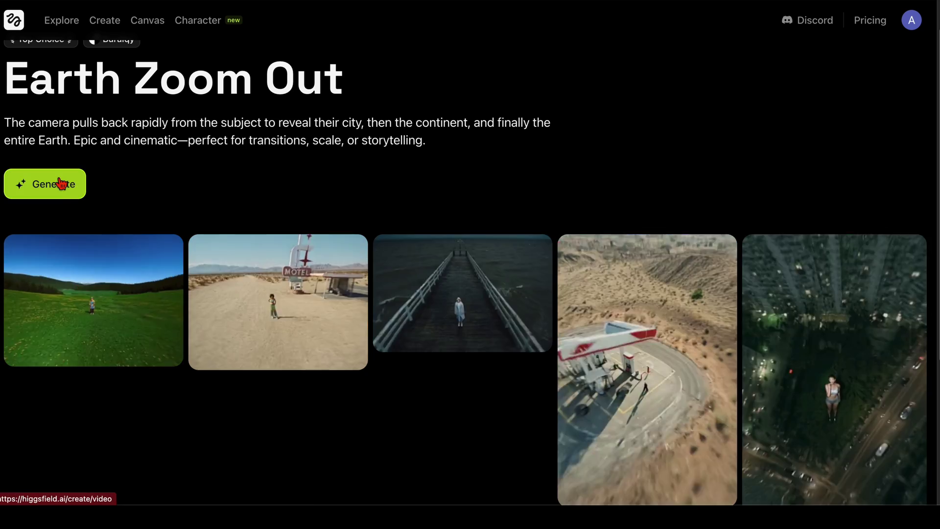
pyautogui.click(57, 184)
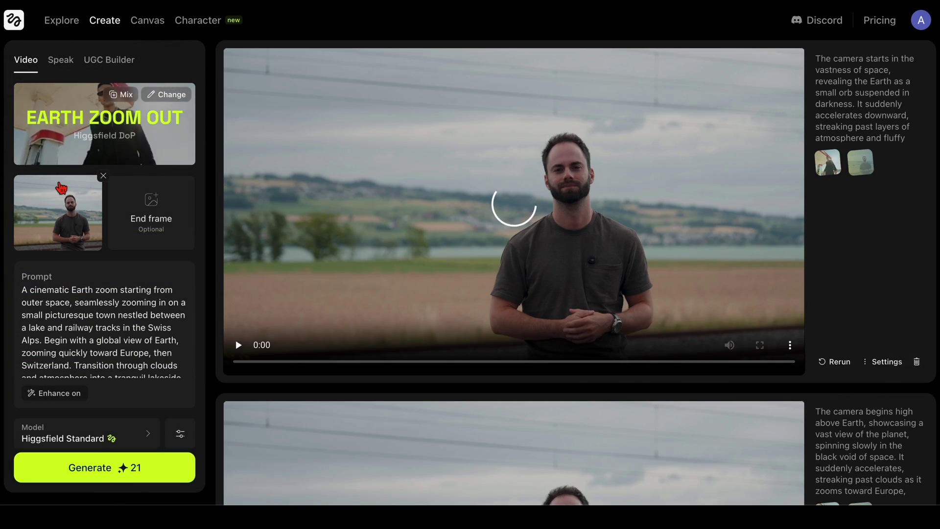
pyautogui.moveTo(57, 182)
pyautogui.mouseDown()
pyautogui.moveTo(101, 220)
pyautogui.moveTo(74, 235)
pyautogui.mouseUp()
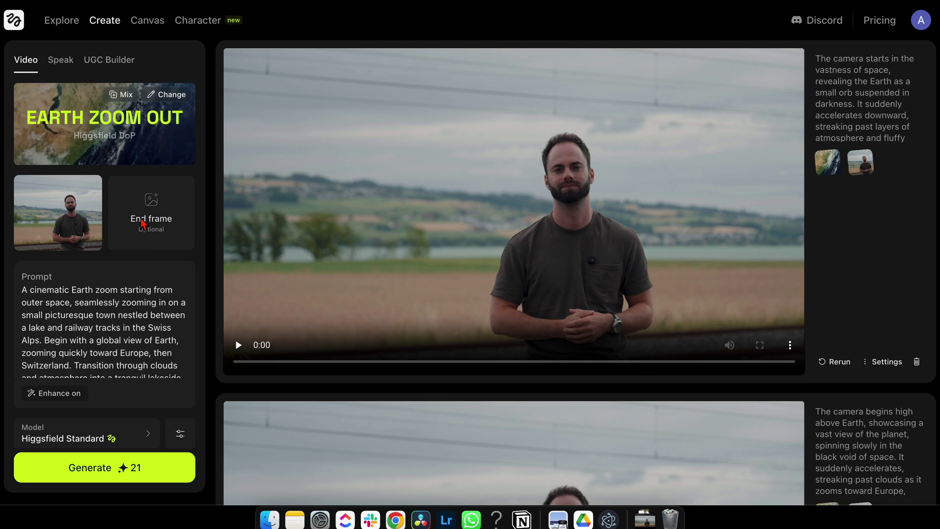
pyautogui.scroll(-1, 109, 314)
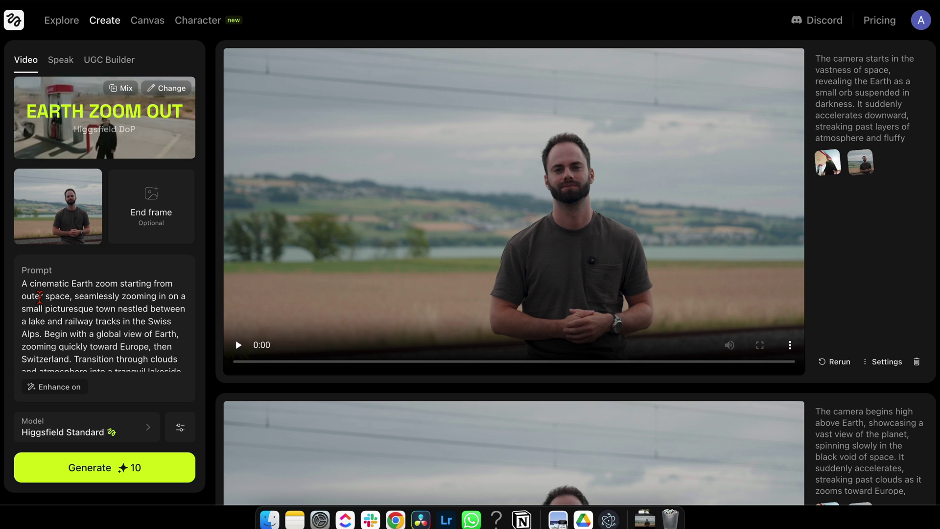
pyautogui.scroll(-2, 140, 321)
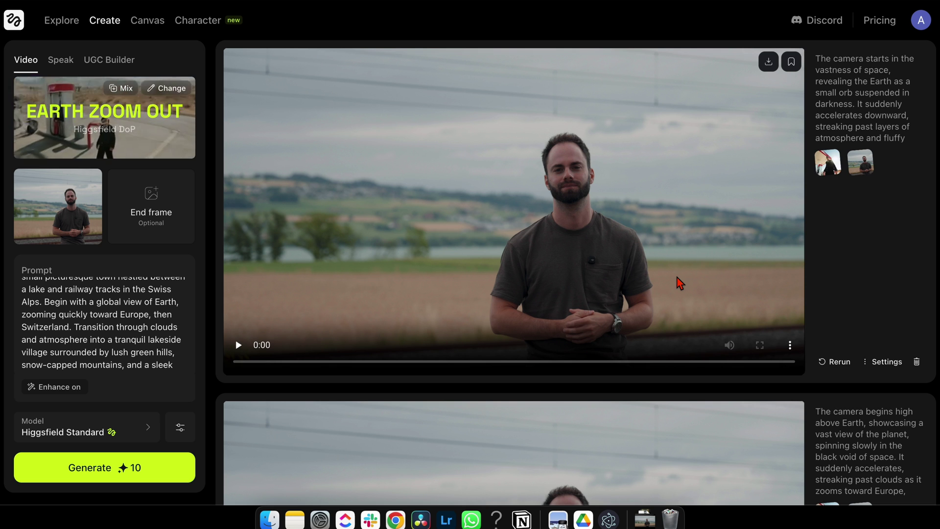
pyautogui.scroll(-2, 194, 303)
pyautogui.click(180, 428)
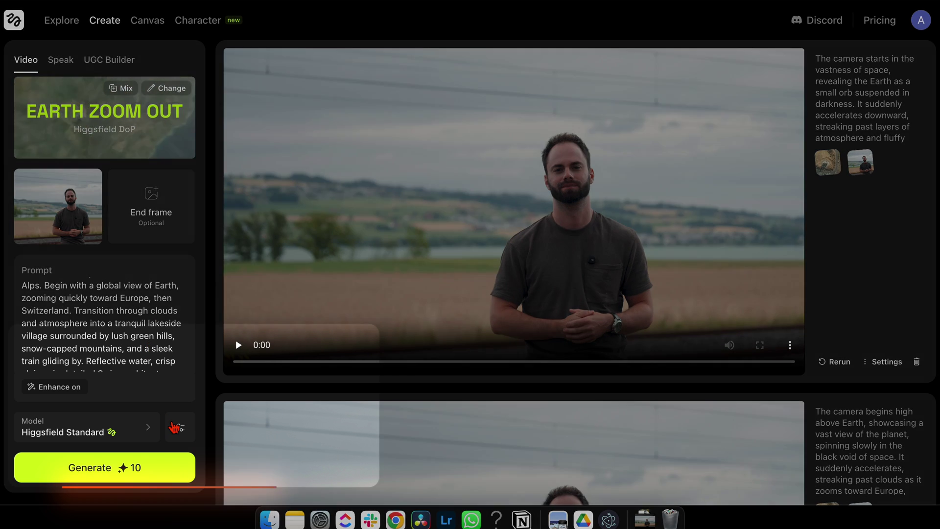
pyautogui.click(273, 358)
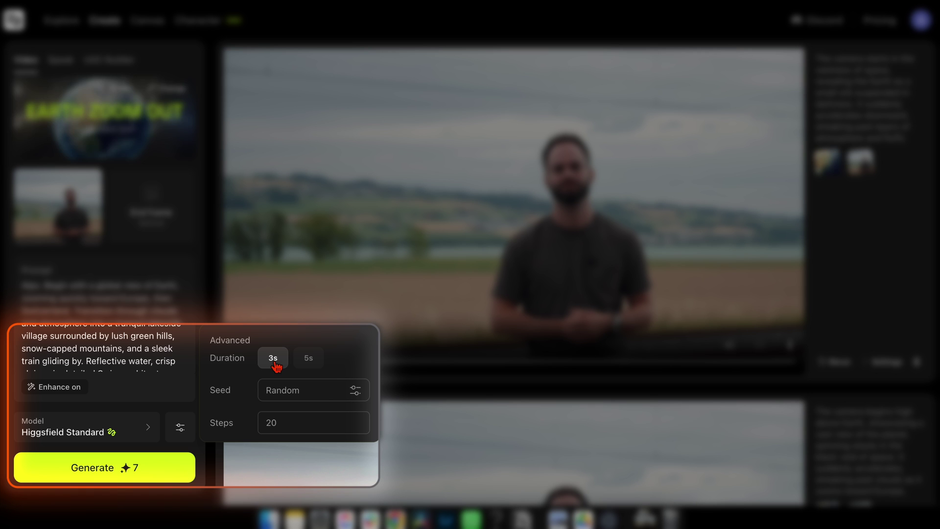
pyautogui.click(305, 362)
pyautogui.moveTo(294, 424)
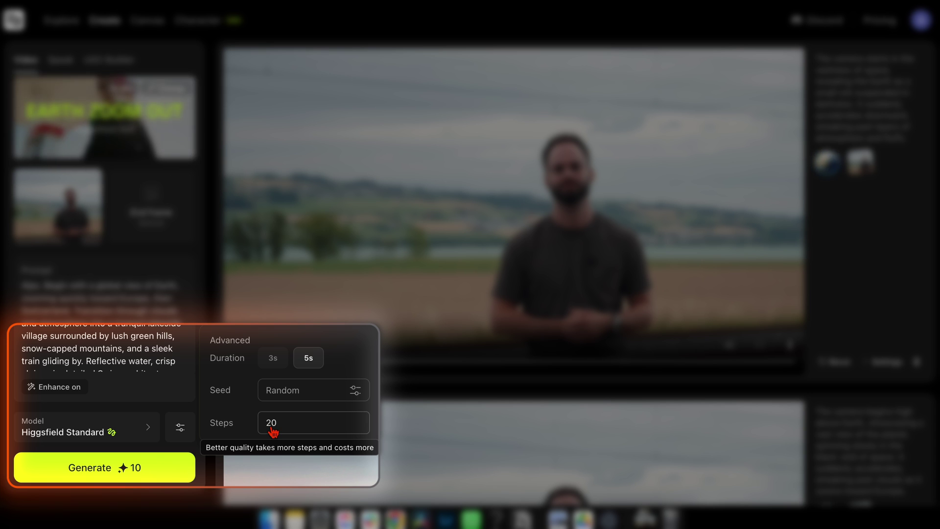
pyautogui.moveTo(273, 430); pyautogui.dragTo(348, 430)
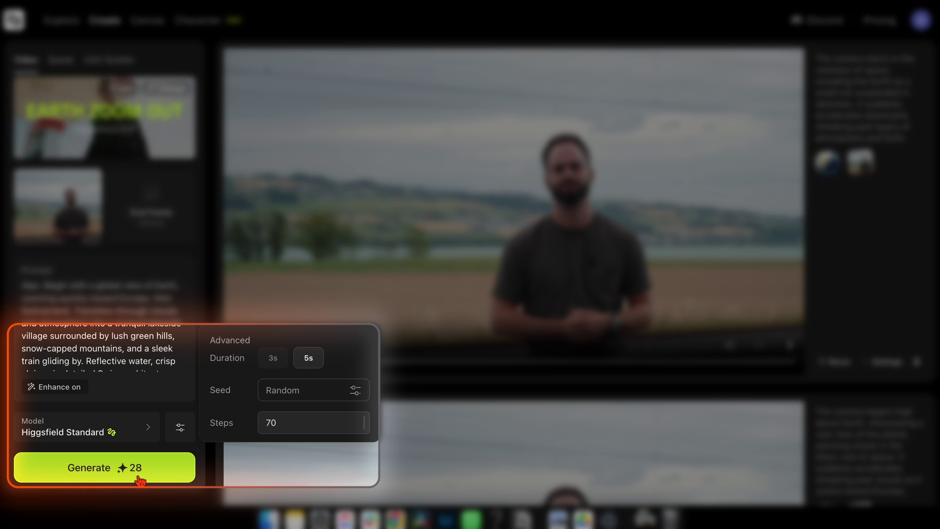
pyautogui.moveTo(286, 425); pyautogui.dragTo(258, 427)
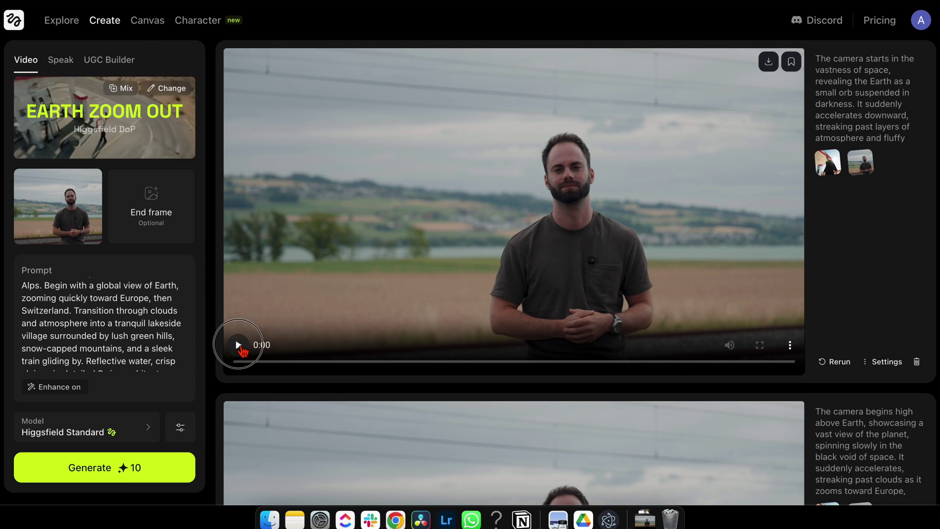
# Play the 5-second Earth Zoom Out video, then view Higgsfield's pricing plans
pyautogui.click(238, 344)
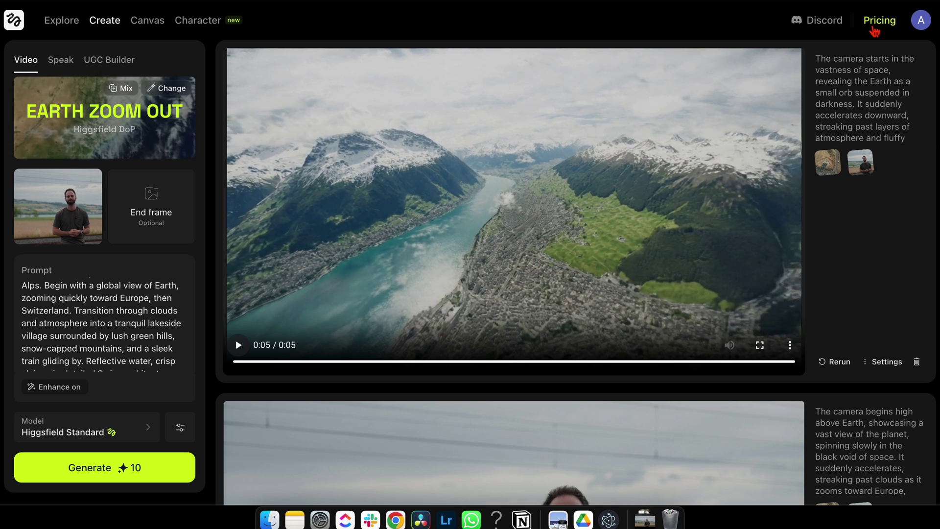
pyautogui.click(876, 23)
pyautogui.scroll(-2, 231, 175)
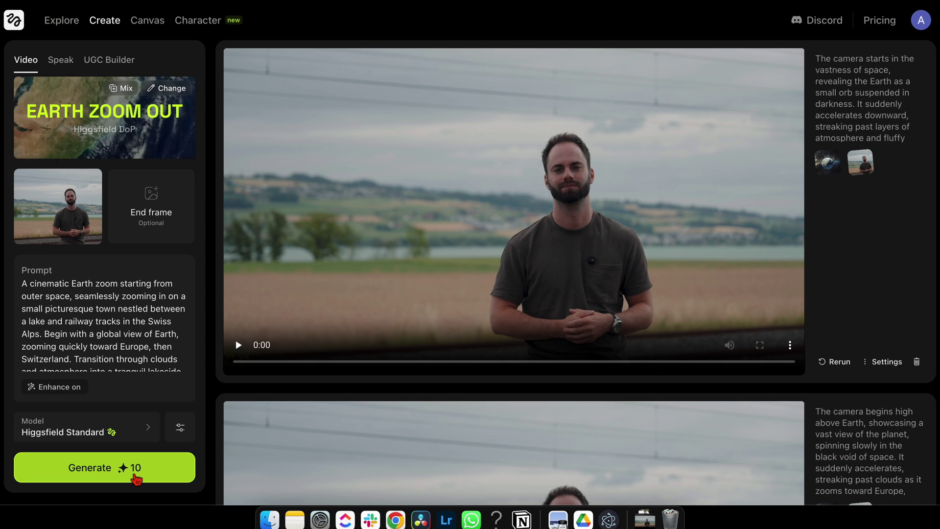
pyautogui.scroll(-2, 466, 268)
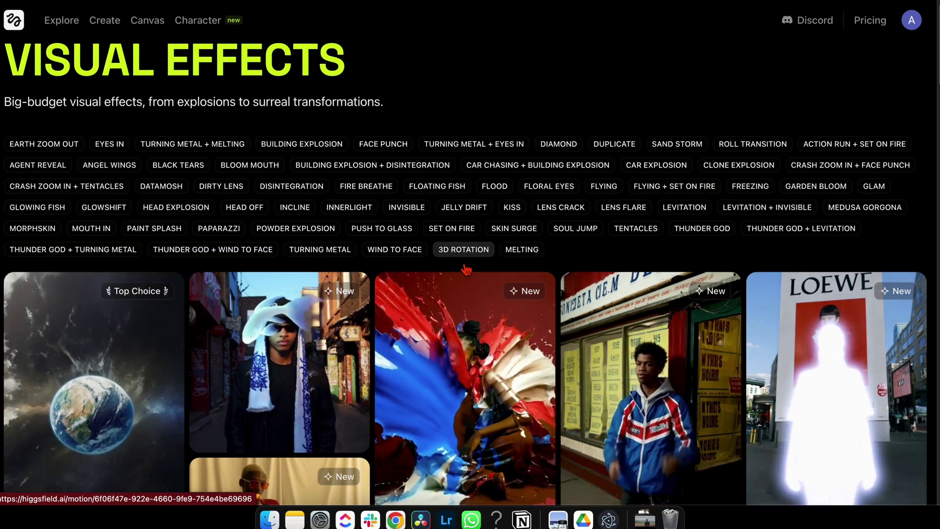
pyautogui.scroll(-1, 467, 269)
pyautogui.scroll(-1, 466, 268)
pyautogui.scroll(-2, 466, 269)
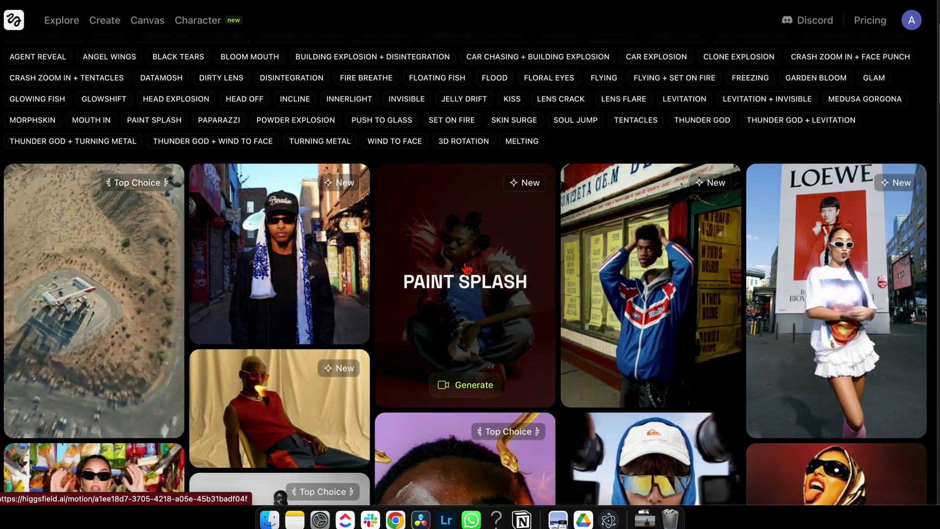
pyautogui.scroll(-1, 466, 269)
pyautogui.scroll(-2, 467, 269)
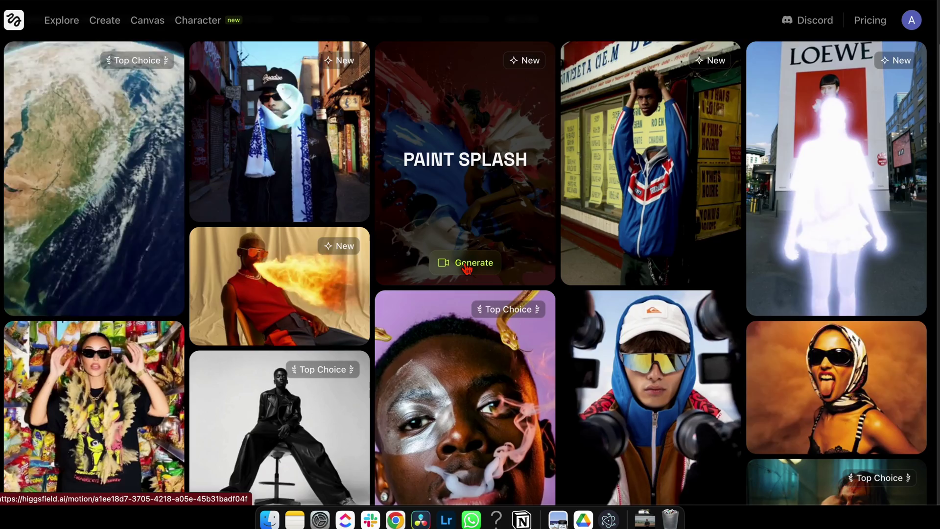
pyautogui.scroll(-2, 467, 269)
pyautogui.scroll(-3, 467, 269)
pyautogui.scroll(-1, 467, 269)
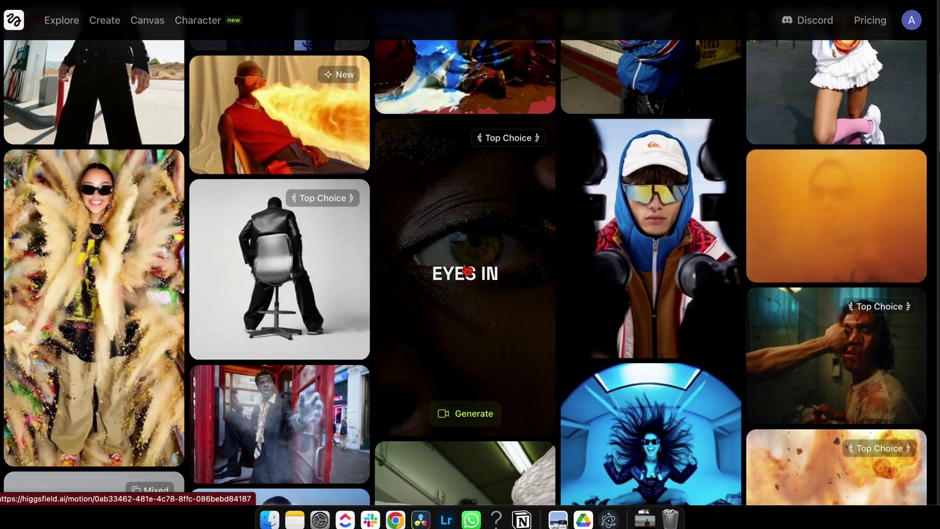
pyautogui.scroll(-1, 466, 269)
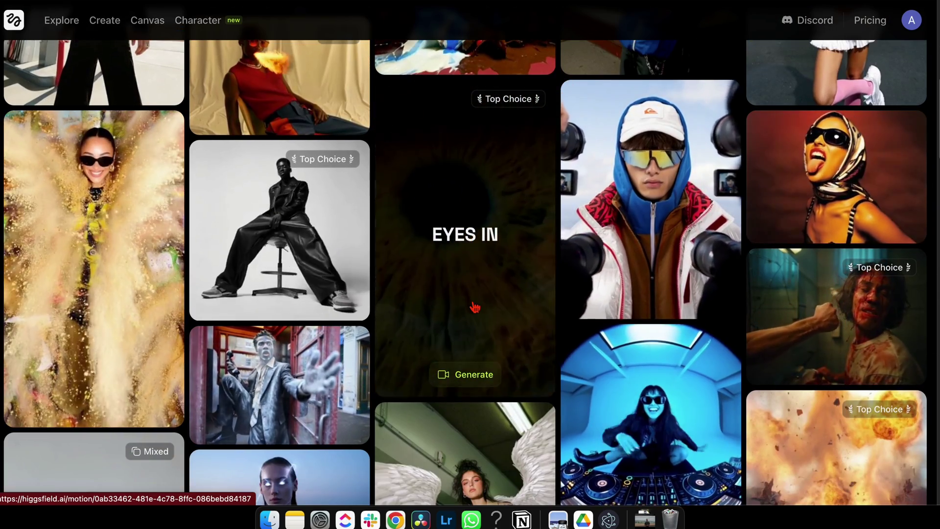
pyautogui.scroll(-2, 474, 307)
pyautogui.scroll(-2, 474, 305)
pyautogui.scroll(-2, 474, 306)
pyautogui.scroll(-3, 474, 306)
pyautogui.scroll(-1, 474, 307)
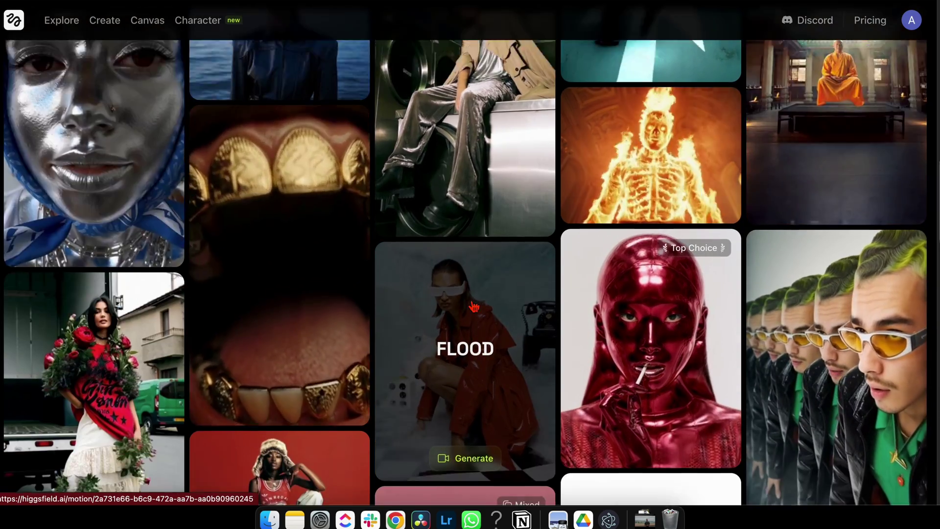
pyautogui.scroll(-3, 475, 306)
pyautogui.scroll(-1, 474, 304)
pyautogui.scroll(-1, 474, 303)
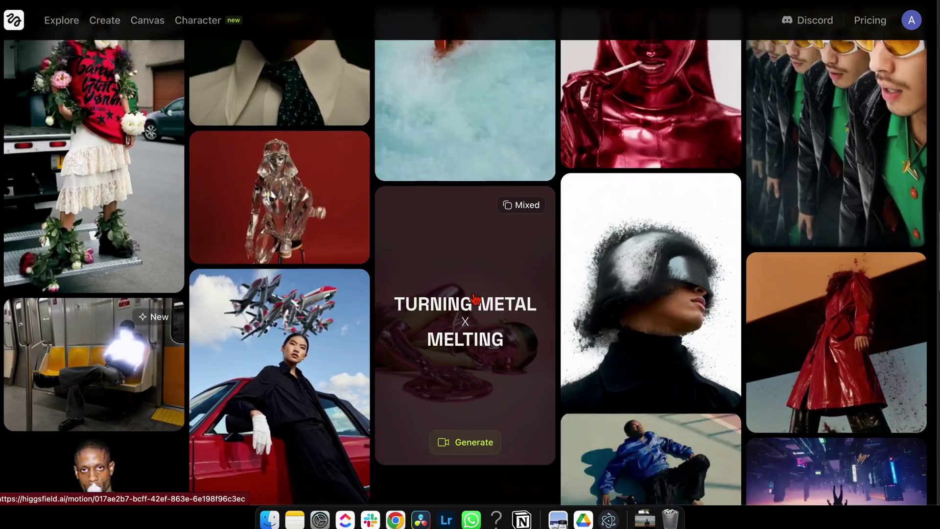